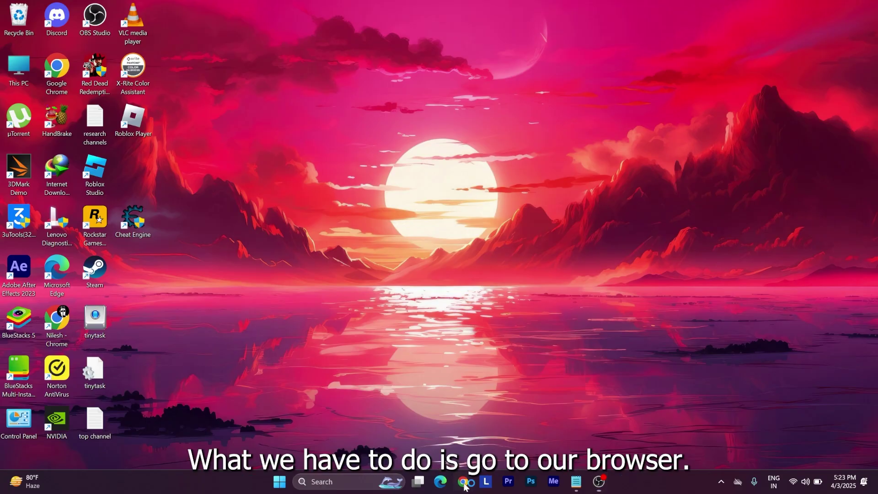
- Launch Chrome with a profile and open the History page listing today's visited sites
left_click(464, 485)
left_click(486, 271)
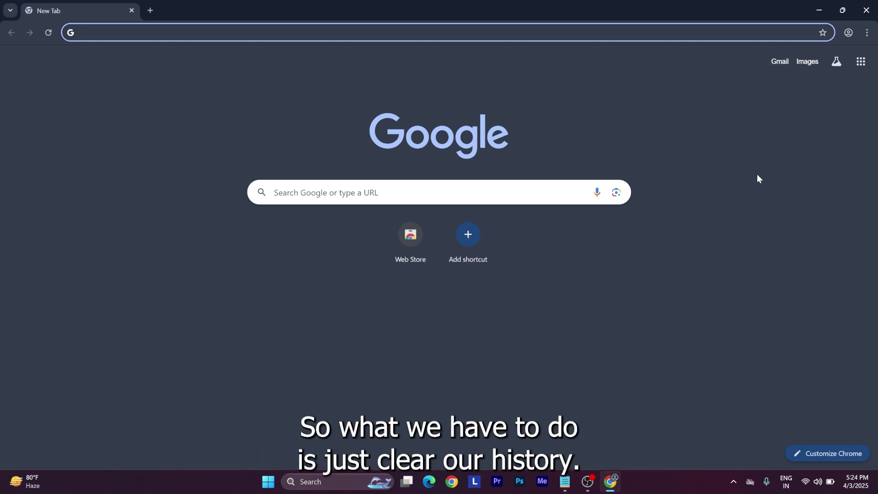
left_click(867, 32)
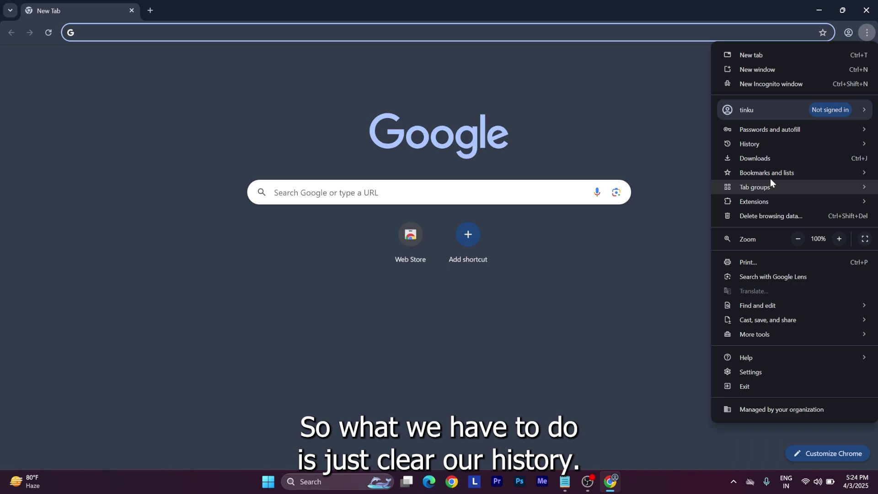
mouse_move(764, 144)
left_click(627, 144)
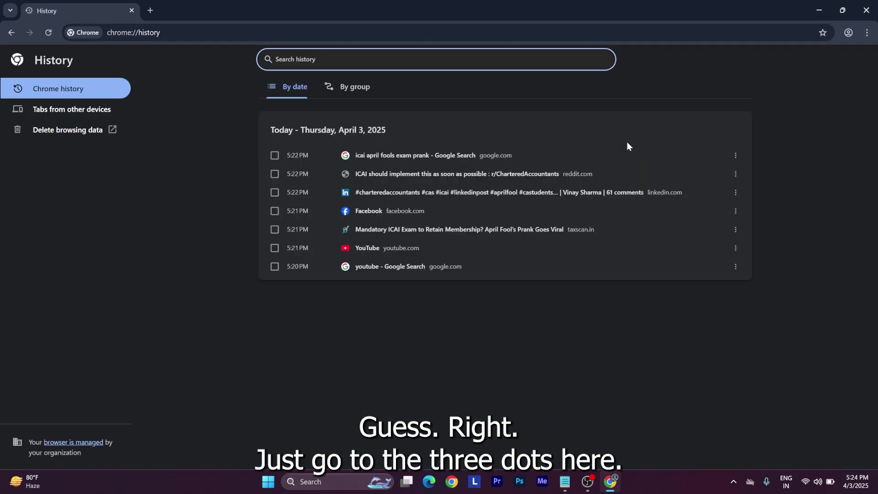
left_click(867, 32)
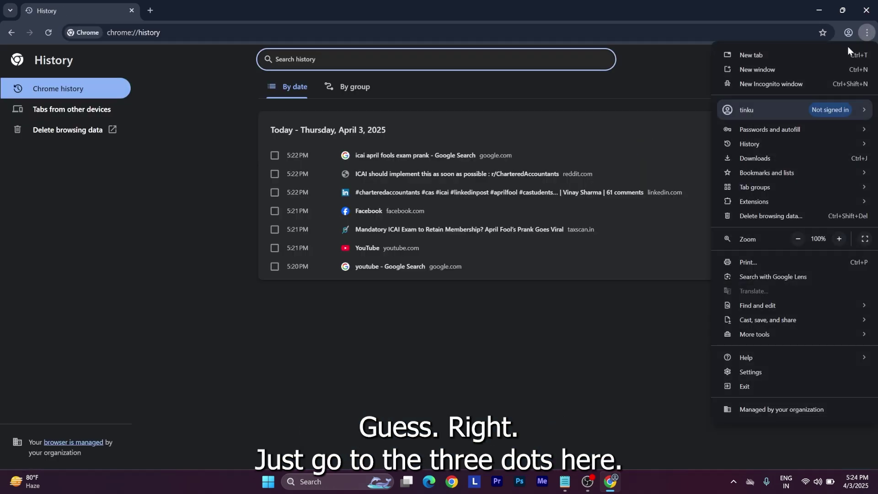
mouse_move(747, 138)
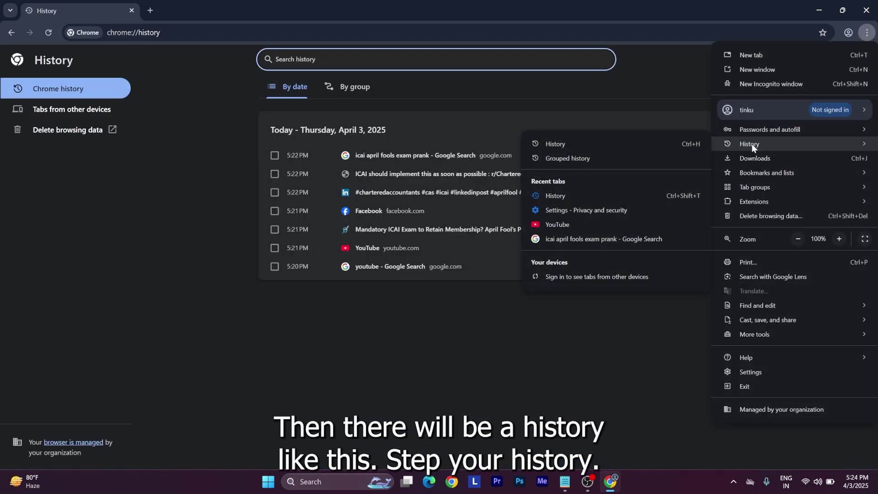
left_click(565, 142)
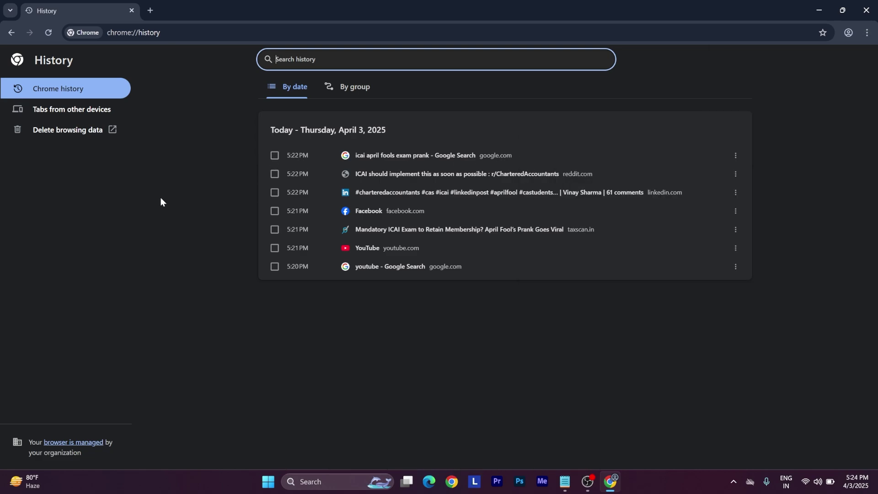
- Delete browsing history, cookies and cached images and files for All time
left_click(62, 137)
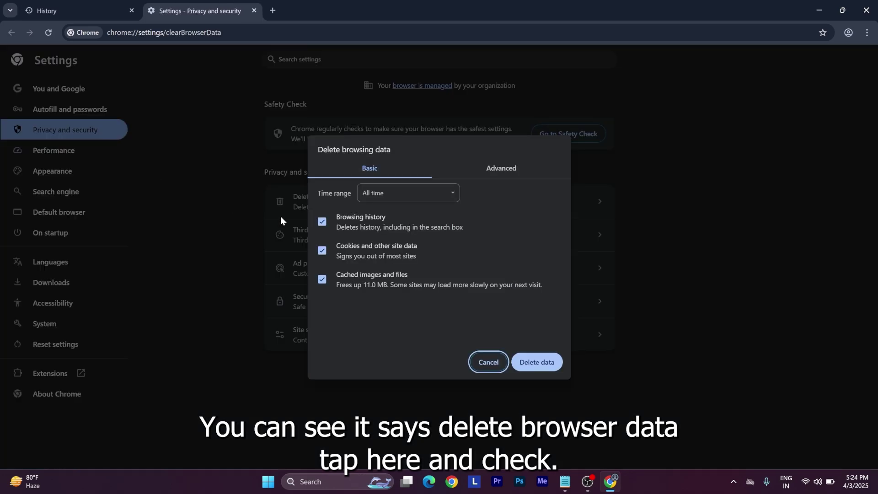
left_click(316, 223)
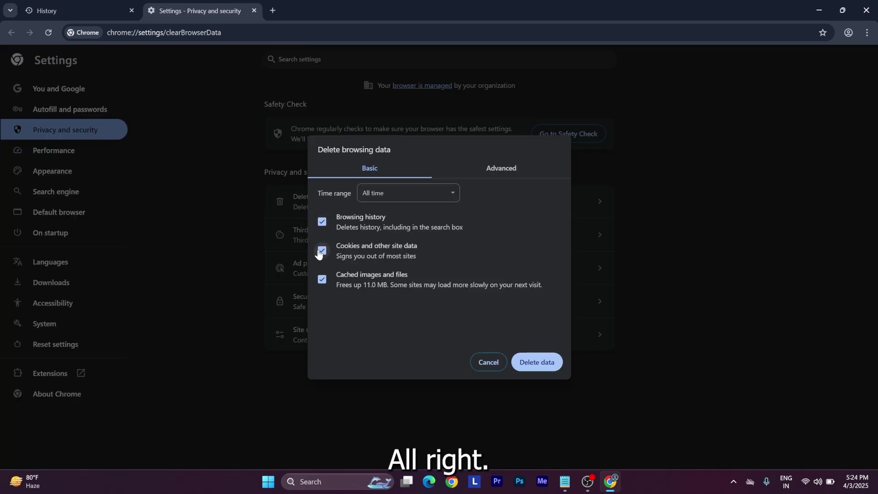
left_click(321, 279)
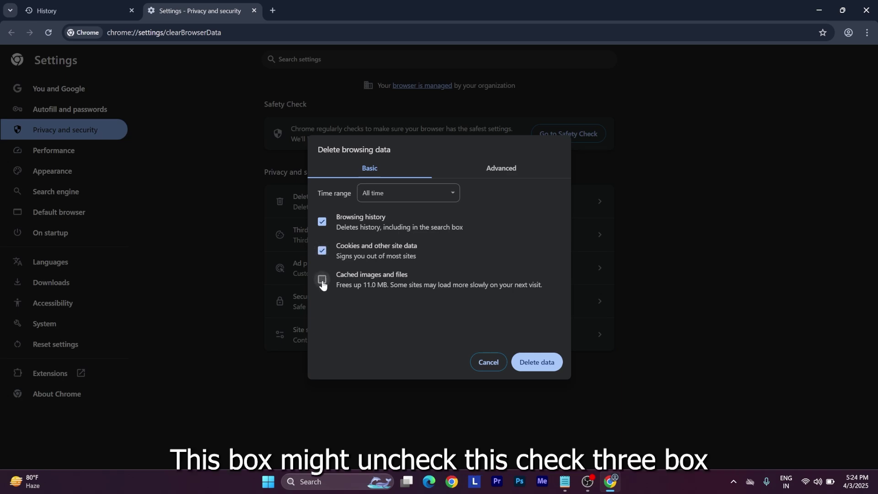
left_click(322, 280)
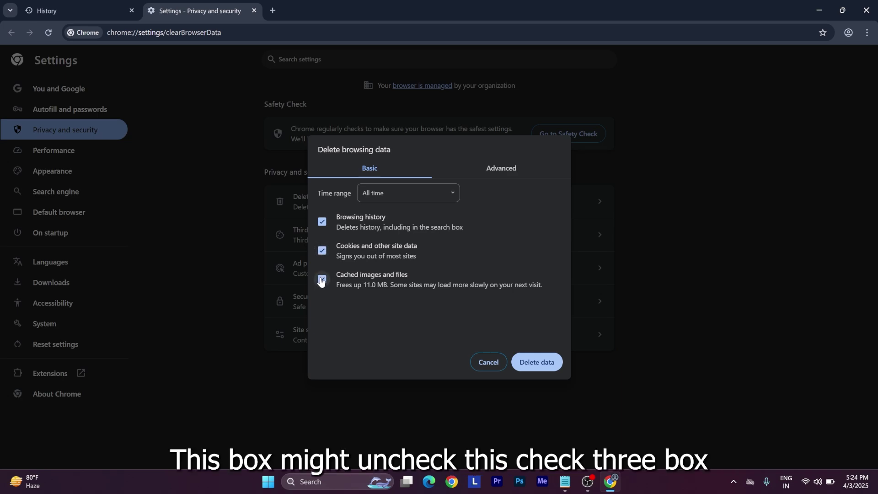
left_click(391, 192)
left_click(393, 259)
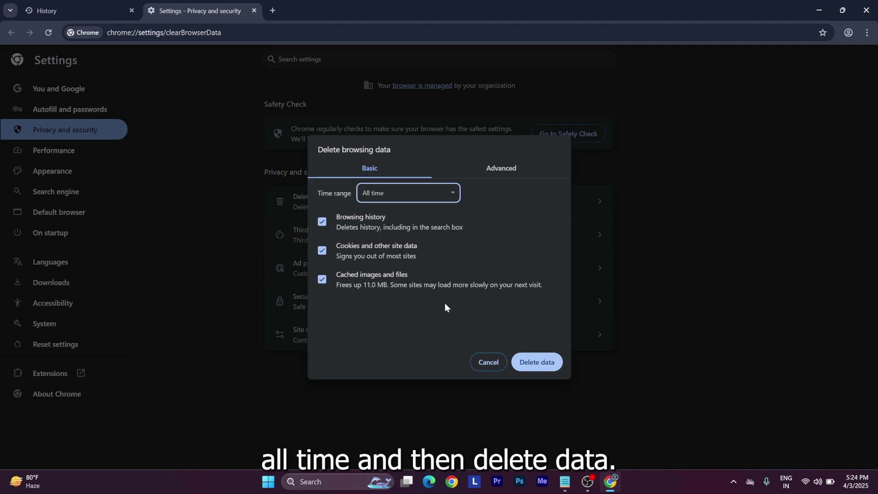
left_click(535, 361)
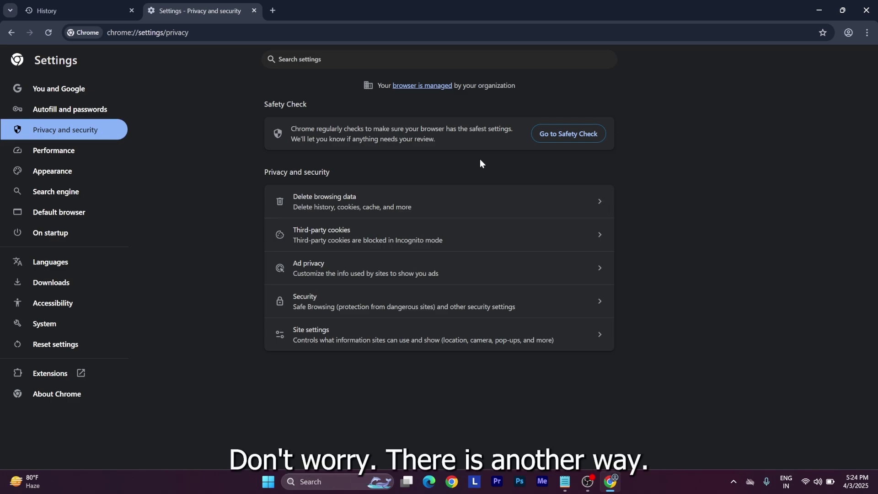
- Close Chrome and refresh the desktop
left_click(865, 10)
right_click(373, 177)
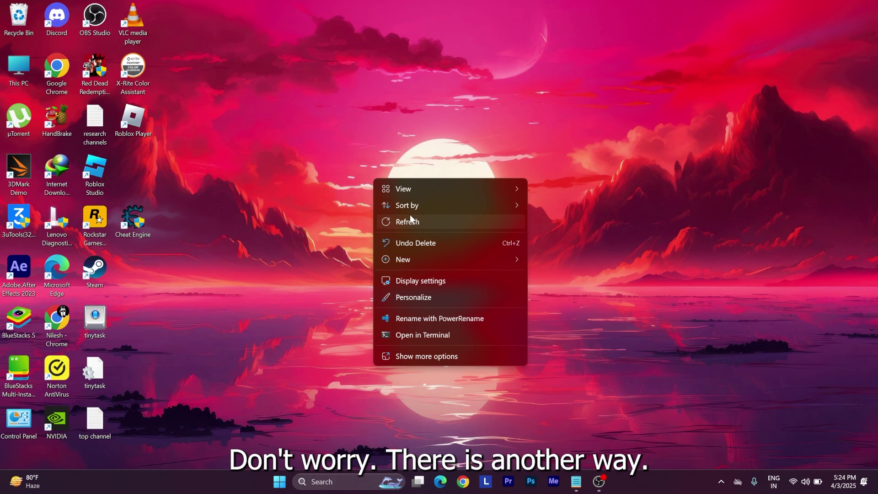
left_click(408, 218)
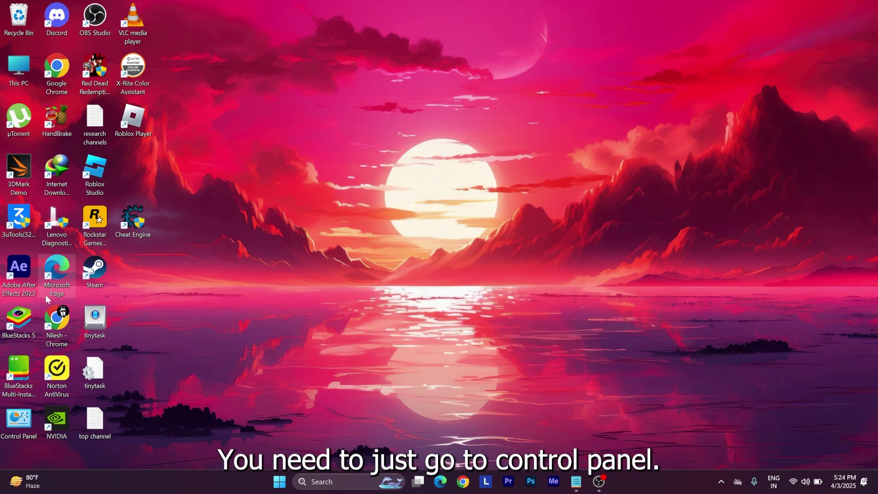
- In Control Panel's Uninstall a program list, bring up Google Chrome's Uninstall option
double_click(23, 426)
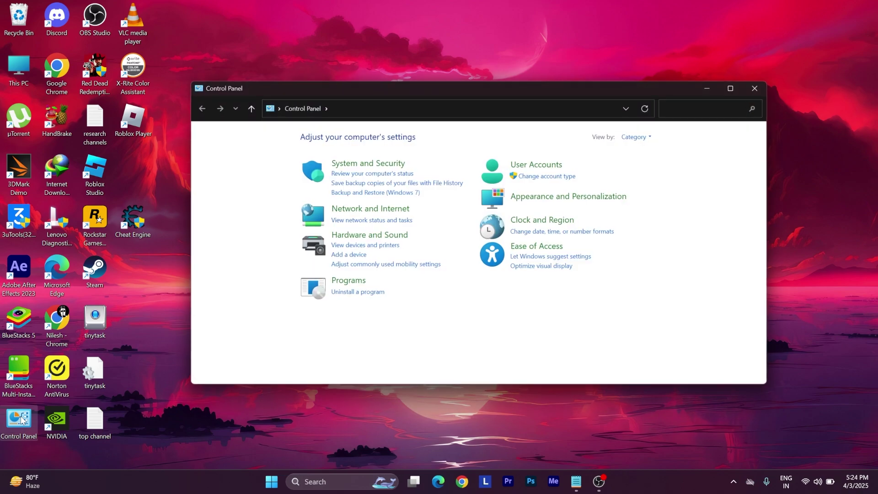
left_click(358, 293)
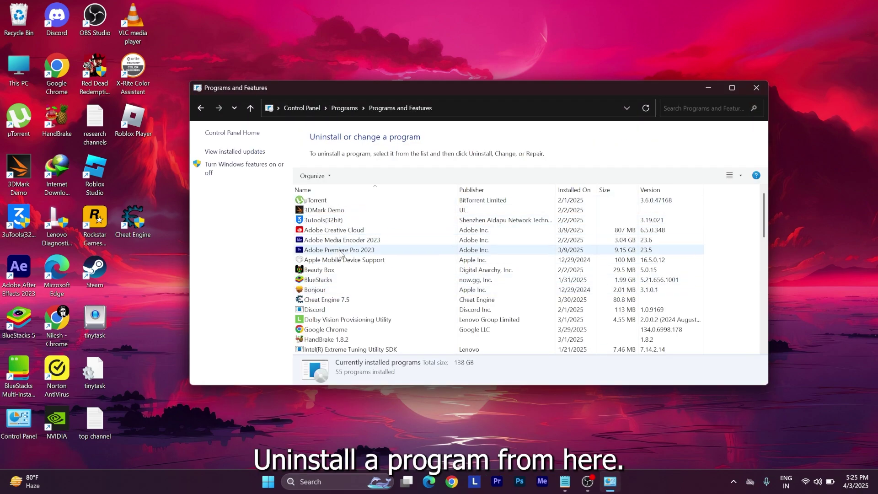
left_click(339, 330)
right_click(339, 332)
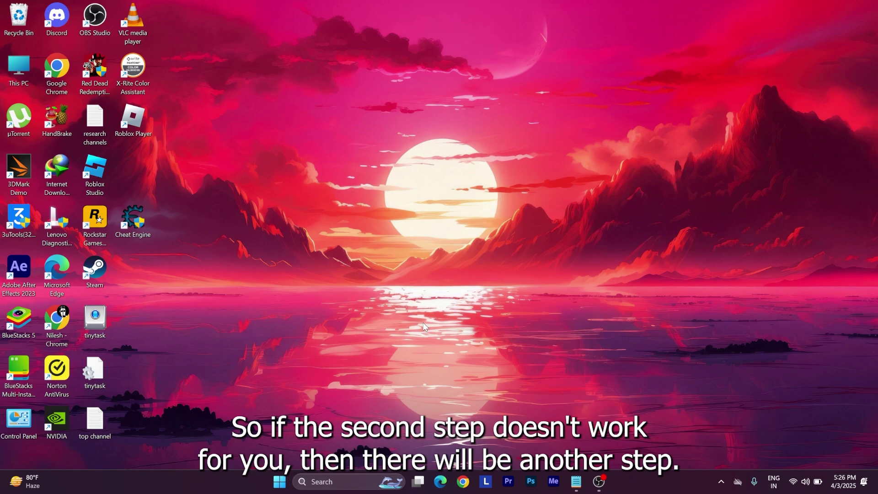
- Launch Chrome, search Google for opera and open the official opera.com site
left_click(463, 481)
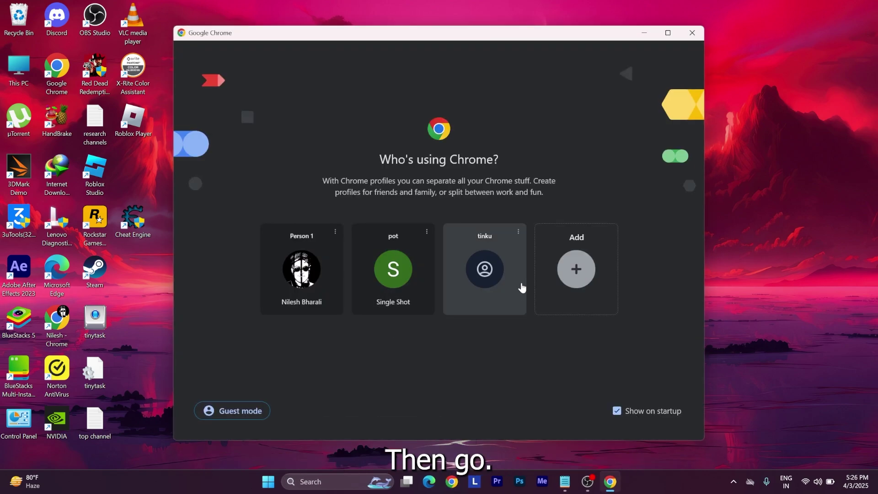
left_click(482, 289)
left_click(166, 32)
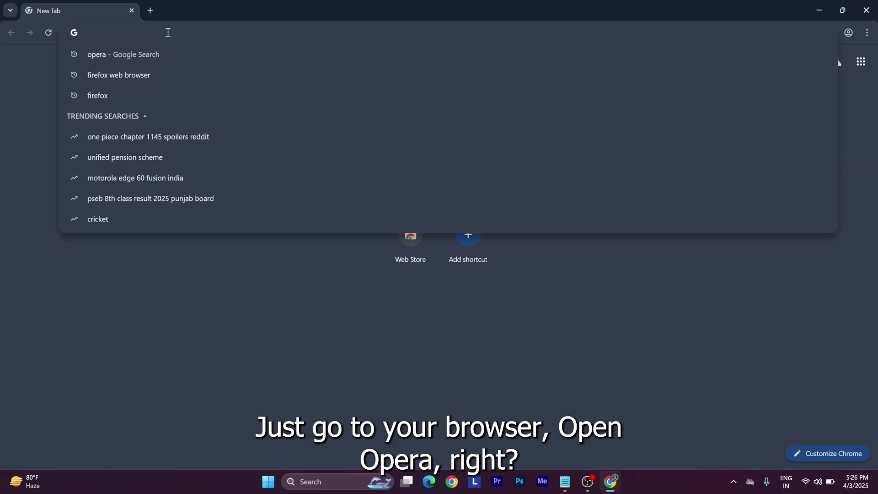
left_click(135, 53)
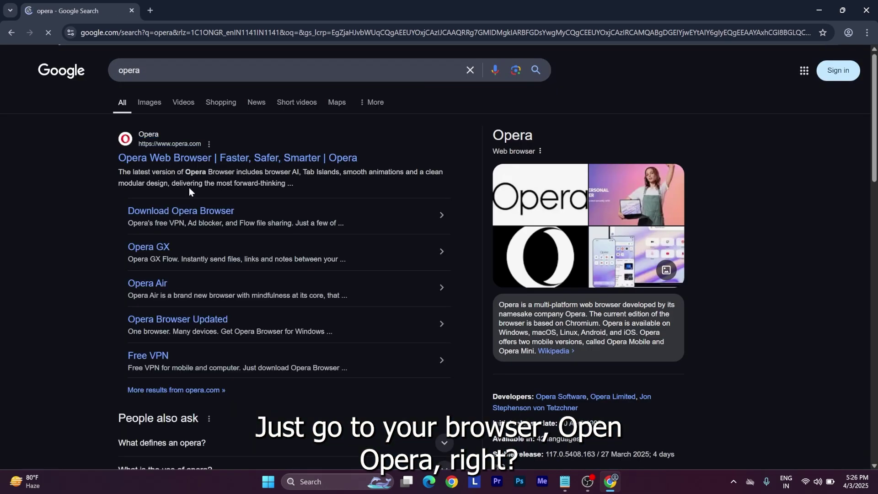
left_click(180, 158)
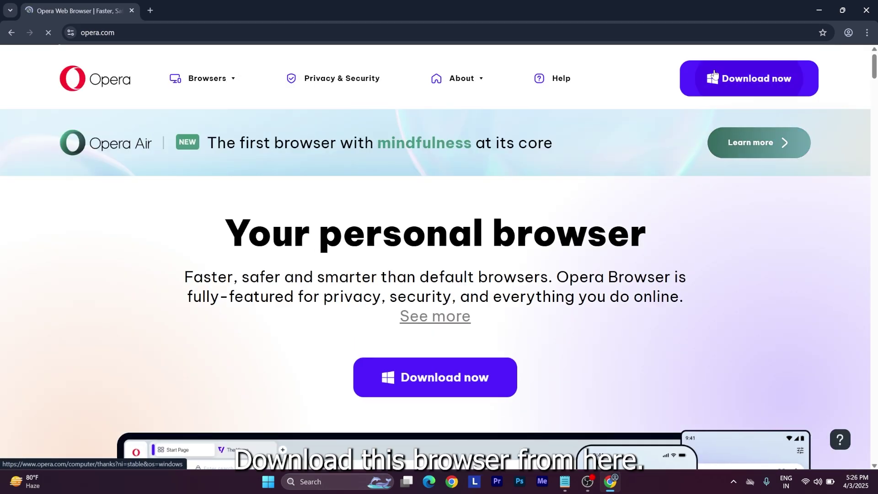
- Download the Opera installer and run OperaSetup.exe from the downloads list
left_click(730, 87)
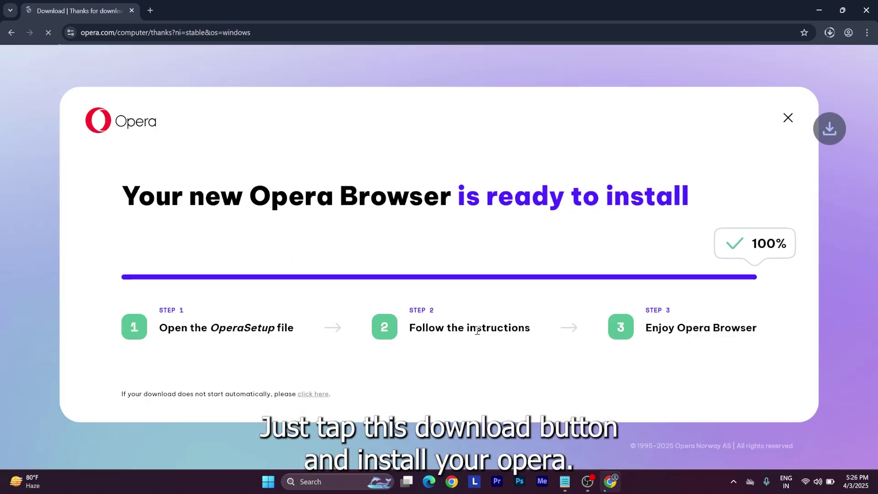
left_click(831, 33)
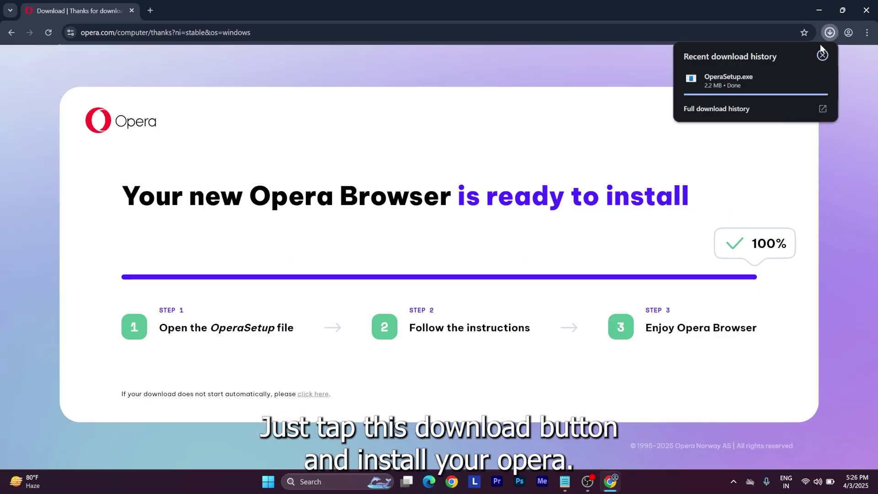
left_click(734, 83)
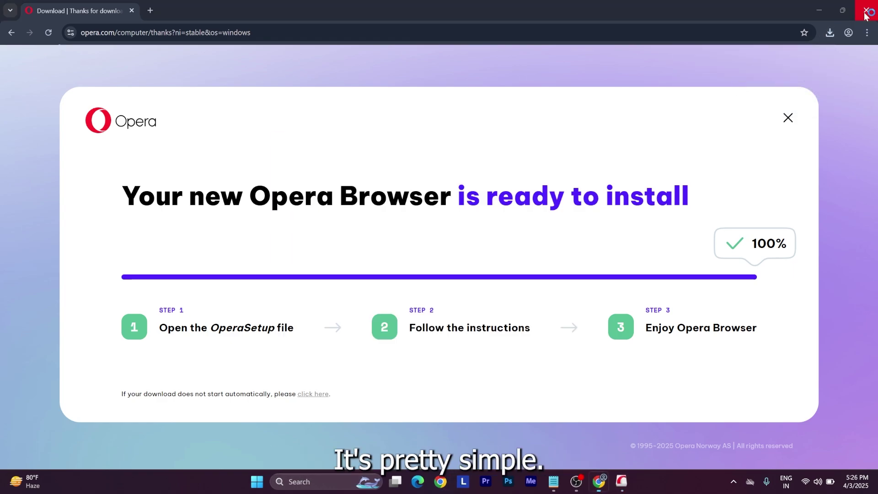
- Close Chrome, then accept Opera's terms and data-collection request to start installing
left_click(866, 10)
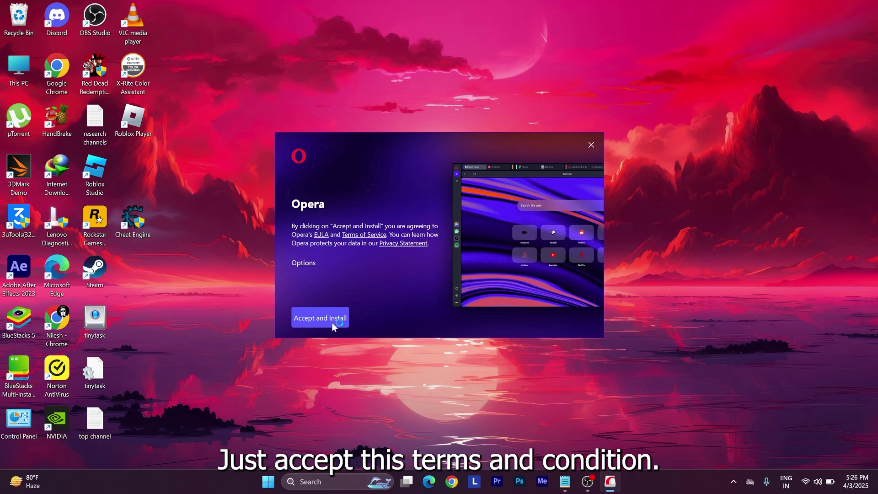
left_click(330, 322)
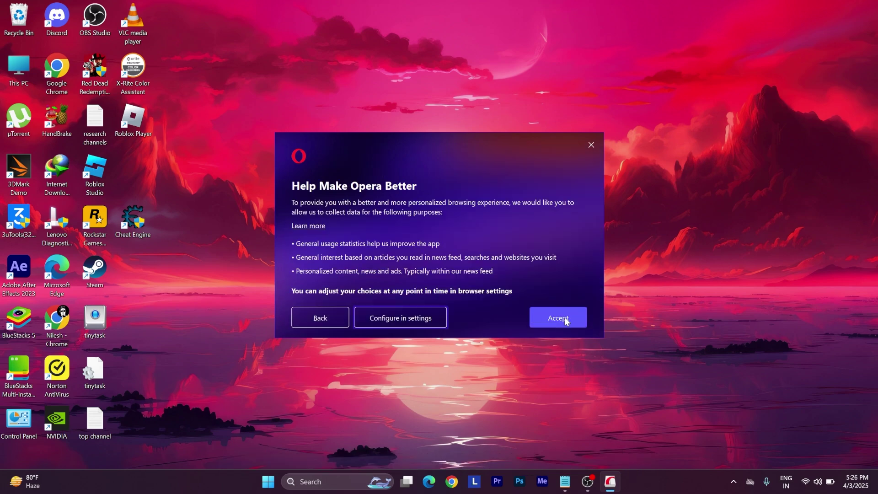
left_click(560, 318)
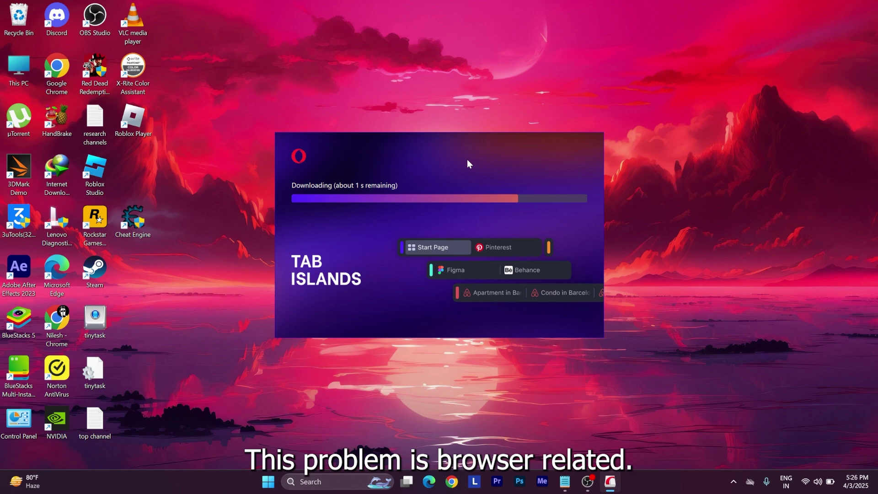
- Move the Opera installer window aside while the download progresses
left_click_drag(445, 149, 403, 144)
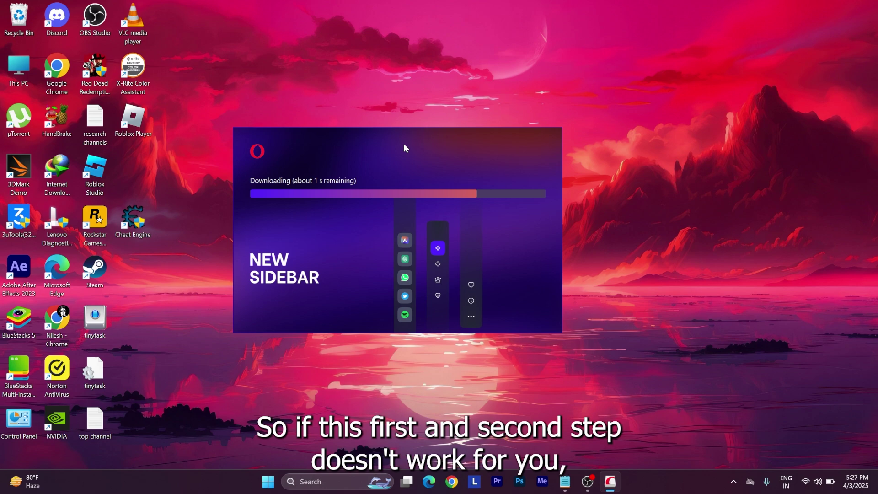
left_click_drag(403, 144, 444, 141)
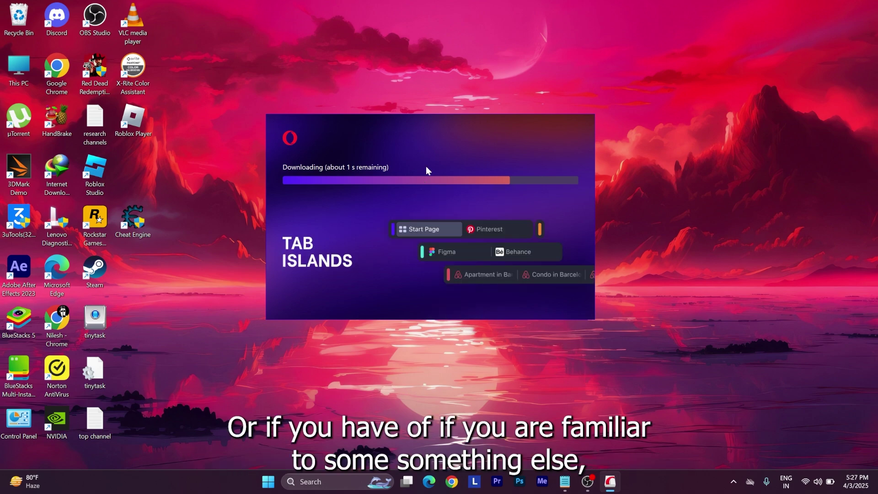